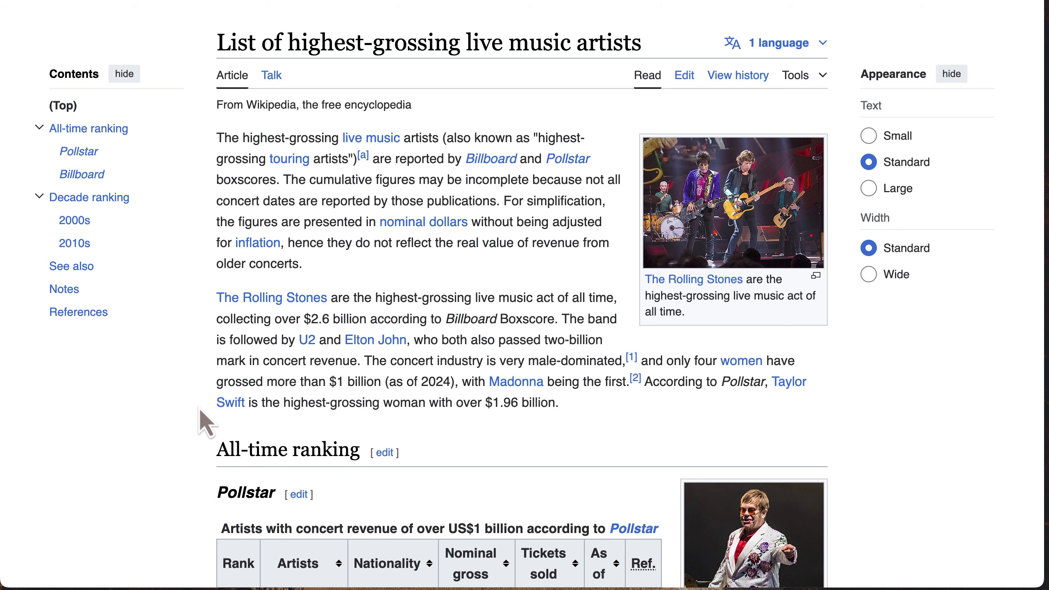
Copy all ranked rows of the Wikipedia Pollstar all-time ranking table and paste them into the Rank: Bands sheet starting at A4.
{"action": "scroll", "coordinate": [200, 411], "scroll_direction": "down", "scroll_amount": 3}
{"action": "scroll", "coordinate": [200, 411], "scroll_direction": "up", "scroll_amount": 5}
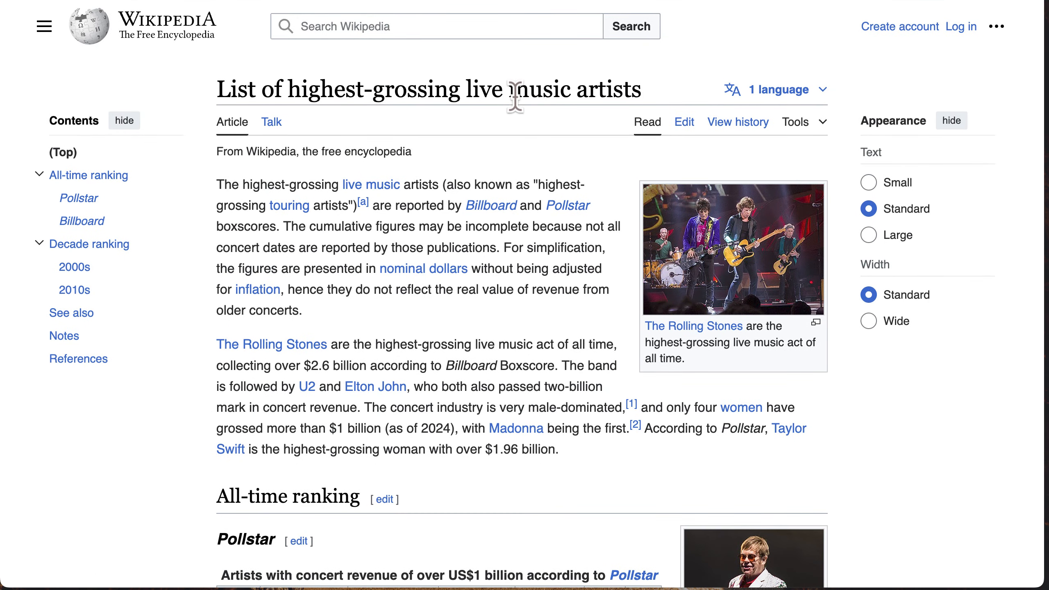
{"action": "scroll", "coordinate": [510, 375], "scroll_direction": "down", "scroll_amount": 10}
{"action": "scroll", "coordinate": [509, 366], "scroll_direction": "up", "scroll_amount": 6}
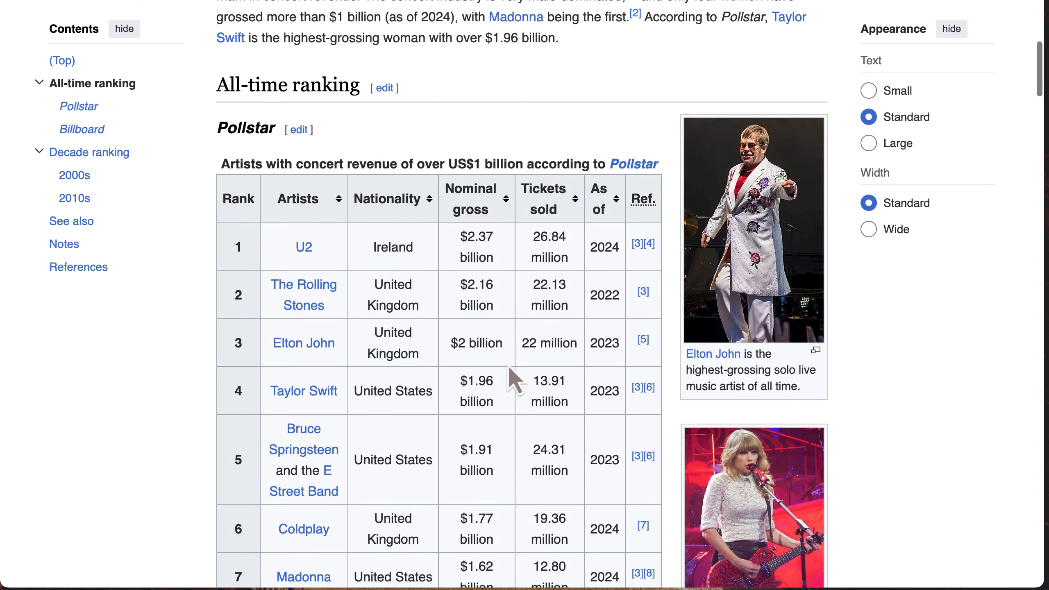
{"action": "scroll", "coordinate": [508, 366], "scroll_direction": "down", "scroll_amount": 2}
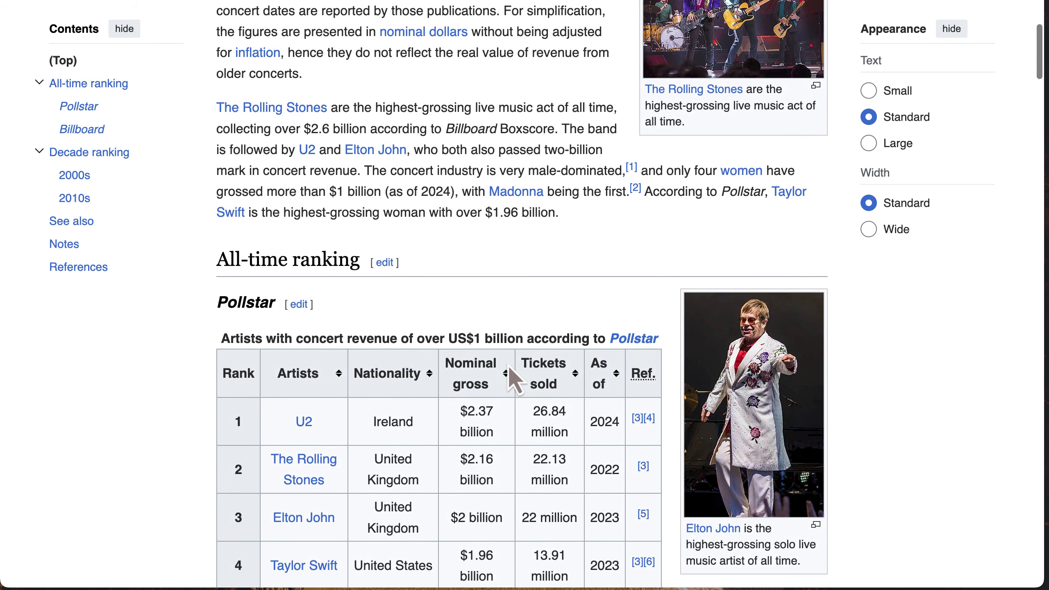
{"action": "scroll", "coordinate": [507, 444], "scroll_direction": "down", "scroll_amount": 1}
{"action": "scroll", "coordinate": [512, 452], "scroll_direction": "down", "scroll_amount": 3}
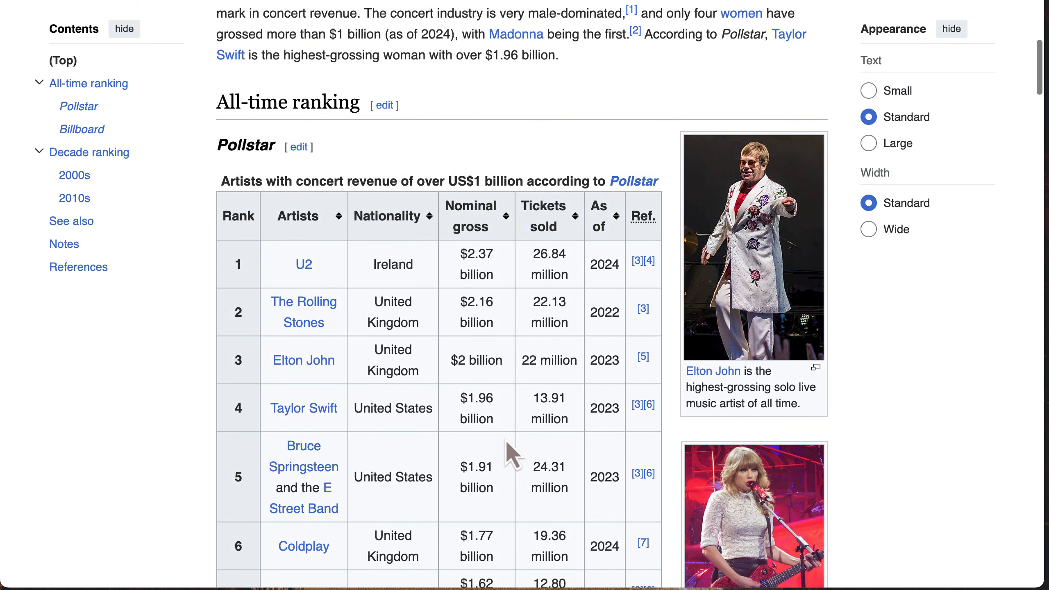
{"action": "left_click_drag", "start_coordinate": [231, 222], "coordinate": [613, 475]}
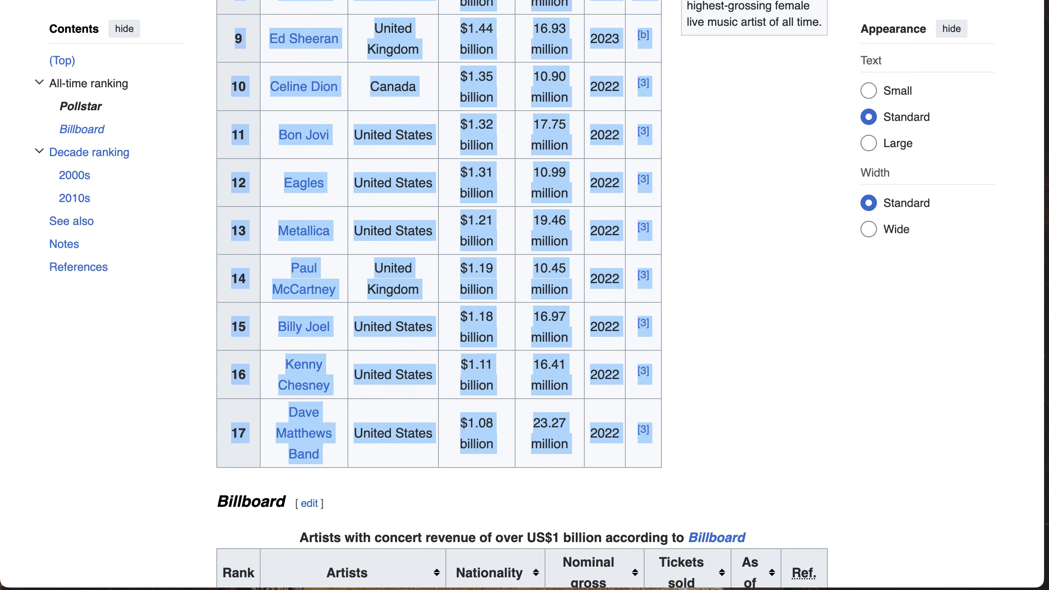
{"action": "key", "text": "ctrl+shift+Tab"}
{"action": "left_click", "coordinate": [108, 206]}
{"action": "type", "text": "1\tU2\tIreland\t$2.37 billion\t26.84 million\t2024\t[3][4] 2\tThe Rolling Stones\tUnited Kingdom\t$2.16 billion\t22.13 million\t2022\t[3] 3\tElton John\tUnited Kingdom\t$2 billion\t22 million\t2023\t[5] 4\tTaylor Swift\tUnited States\t$1.96 billion\t13.91 million\t2023\t[3][6] 5\tBruce Springsteen and the E Street Band\tUnited States\t$1.91 billion\t24.31 million\t2023\t[3][6] 6\tColdplay\tUnited Kingdom\t$1.77 billion\t19.36 million\t2024\t[7] 7\tMadonna\tUnited States\t$1.62 billion\t12.80 million\t2024\t[3][8] 8\tBeyoncé\tUnited States\t$1.59 billion\t12.12 million\t2023\t[3][6] 9\tEd Sheeran\tUnited Kingdom\t$1.44 billion\t16.93 million\t2023\t[b] 10\tCeline Dion\tCanada\t$1.35 billion\t10.90 million\t2022\t[3] 11\tBon Jovi\tUnited States\t$1.32 billion\t17.75 million\t2022\t[3] 12\tEagles\tUnited States\t$1.31 billion\t10.99 million\t2022\t[3] 13\tMetallica\tUnited States\t$1.21 billion\t19.46 million\t2022\t[3] 14\tPaul McCartney\tUnited Kingdom\t$1.19 billion\t10.45 million\t2022\t[3] 15\tBilly Joel\tUnited States\t$1.18 billion\t16.97 million\t2022\t[3] 16\tKenny Chesney\tUnited States\t$1.11 billion\t16.41 million\t2022\t[3] 17\tDave Matthews Band\tUnited States\t$1.08 billion\t23.27 million\t2022\t[3]"}
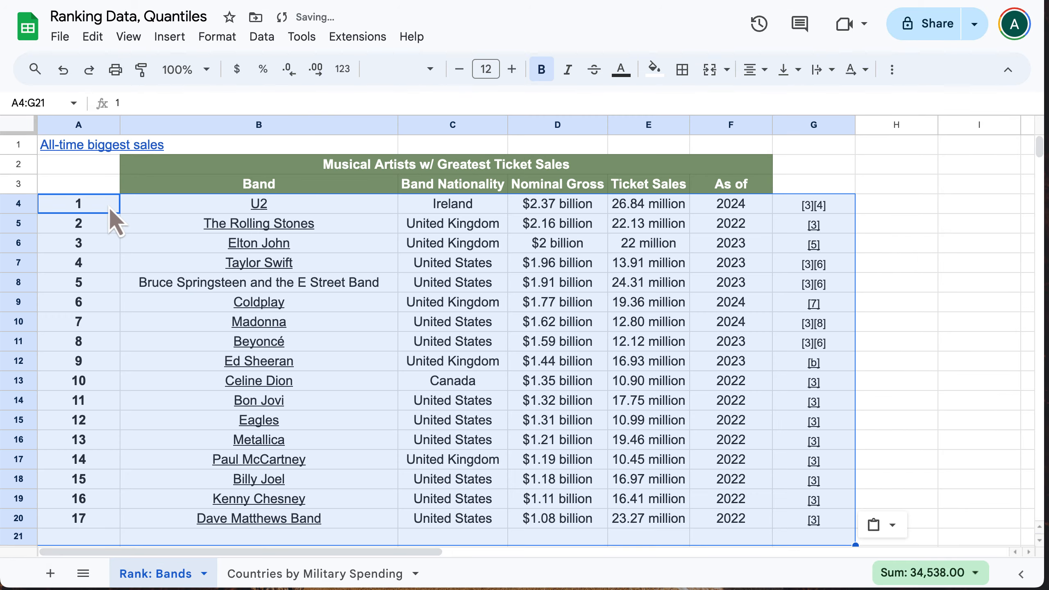
Clear the pasted rank numbers from cells A4:A20.
{"action": "left_click", "coordinate": [103, 241]}
{"action": "left_click", "coordinate": [104, 207]}
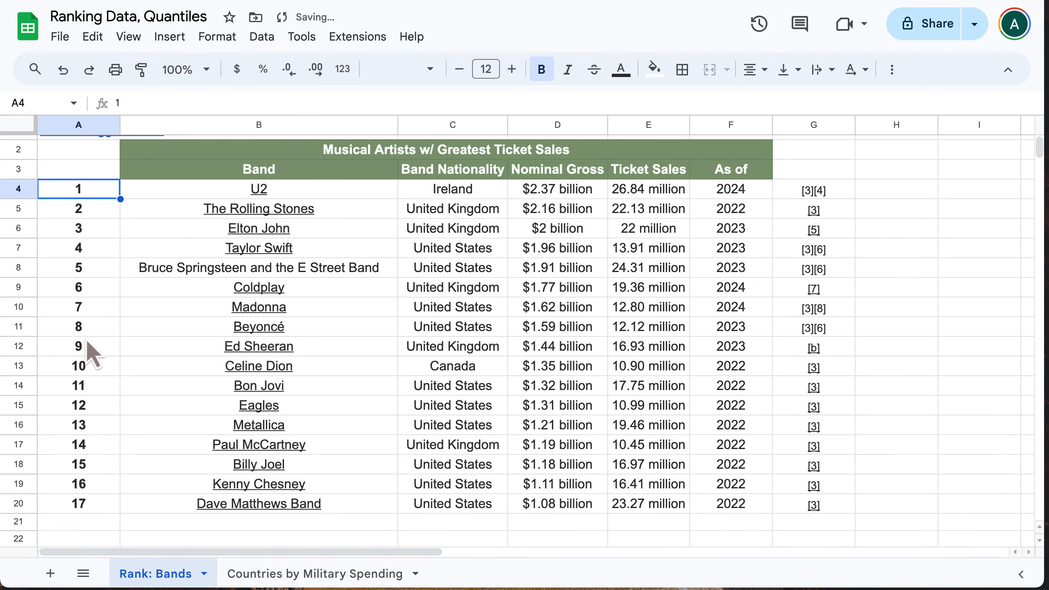
{"action": "scroll", "coordinate": [86, 336], "scroll_direction": "down", "scroll_amount": 3}
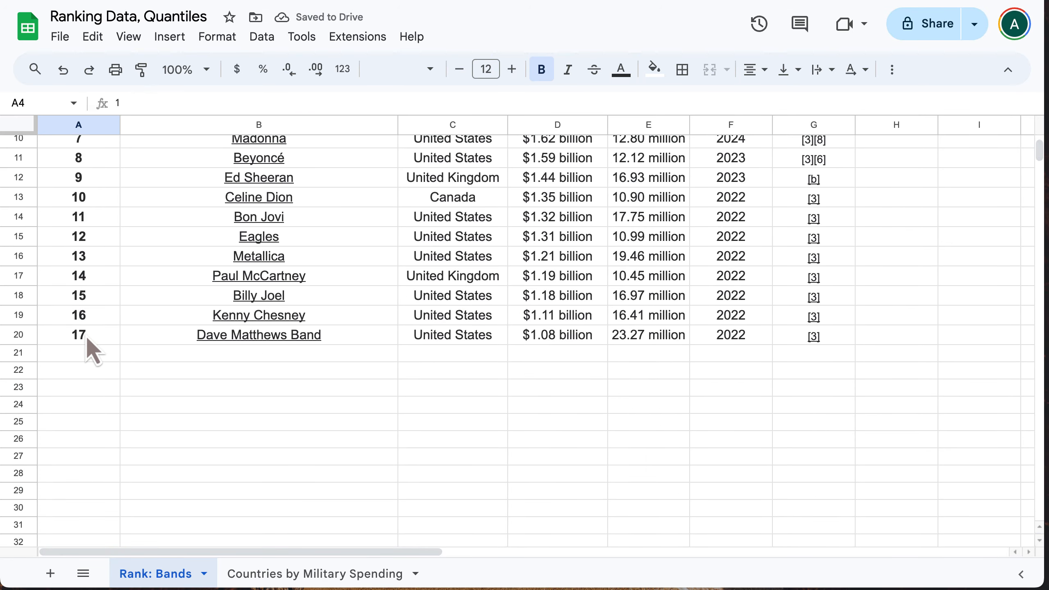
{"action": "left_click", "coordinate": [85, 334], "text": "shift"}
{"action": "scroll", "coordinate": [86, 194], "scroll_direction": "up", "scroll_amount": 3}
{"action": "key", "text": "Delete"}
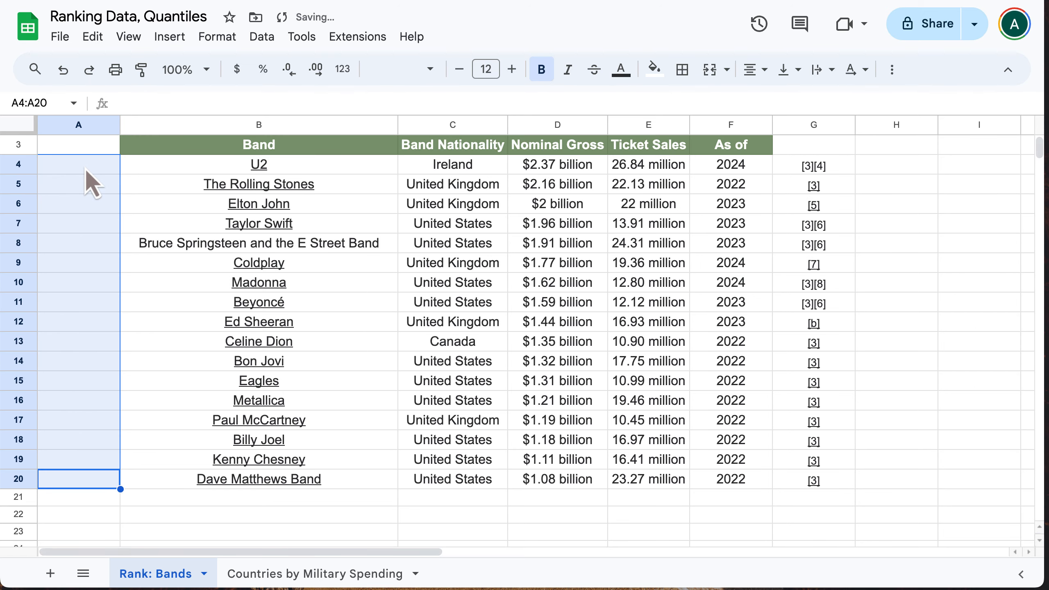
Clear the pasted reference footnotes from column G beside the band rows.
{"action": "left_click_drag", "start_coordinate": [838, 169], "coordinate": [844, 484]}
{"action": "key", "text": "Delete"}
{"action": "left_click", "coordinate": [893, 399]}
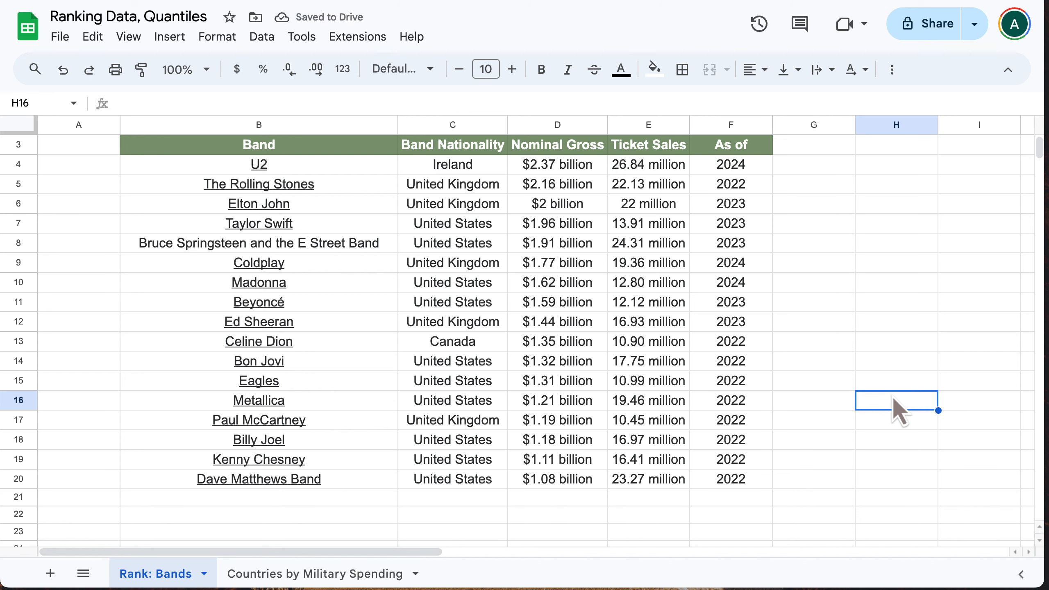
Examine how the bands are ordered by Nominal Gross, from U2 in the first row to Dave Matthews Band in the last.
{"action": "left_click", "coordinate": [593, 165]}
{"action": "key", "text": "Up"}
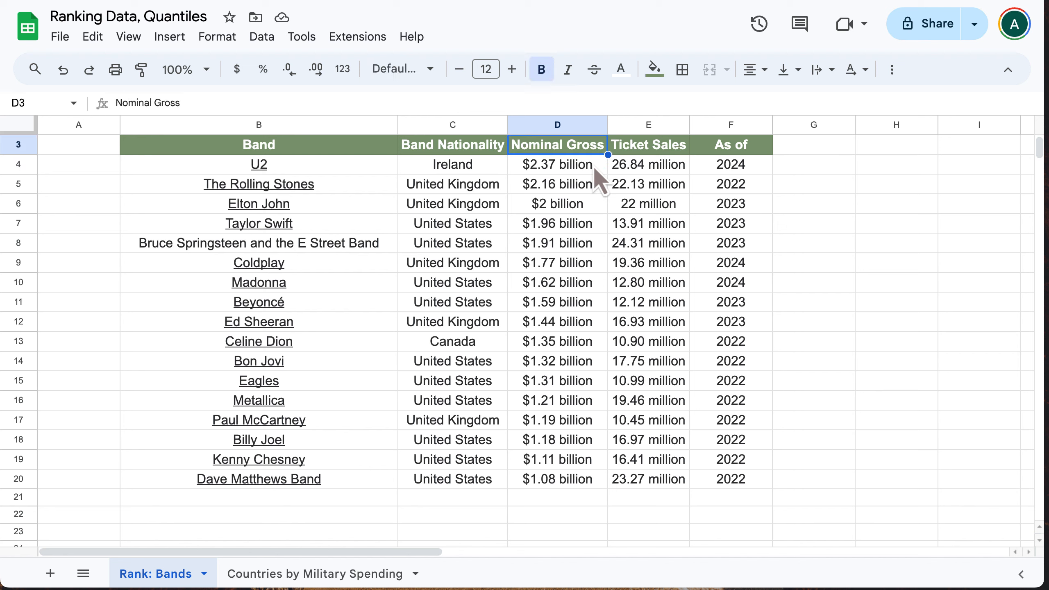
{"action": "left_click", "coordinate": [593, 164]}
{"action": "left_click", "coordinate": [331, 164]}
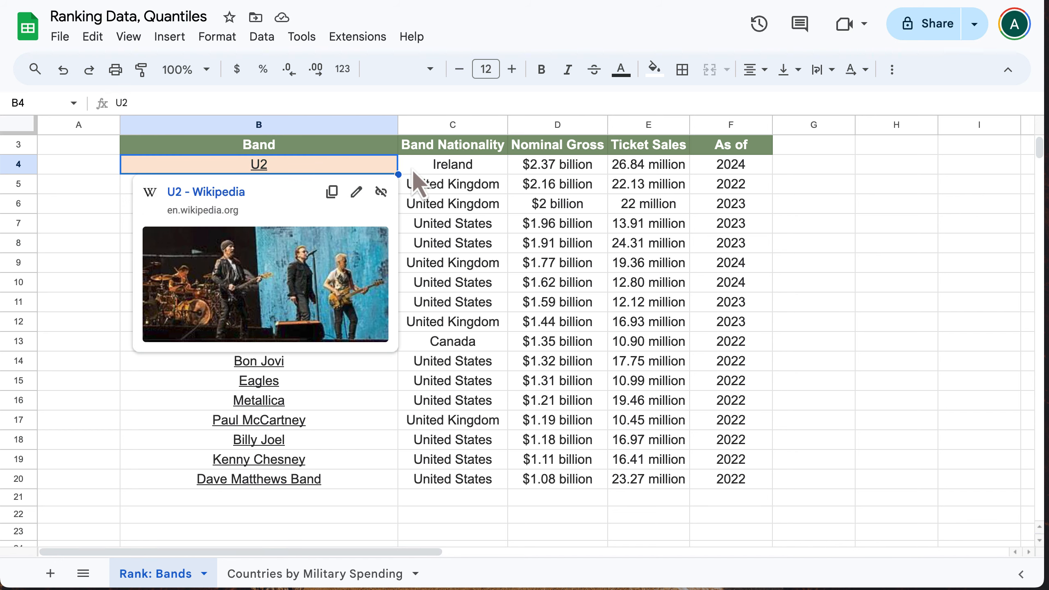
{"action": "left_click", "coordinate": [583, 462]}
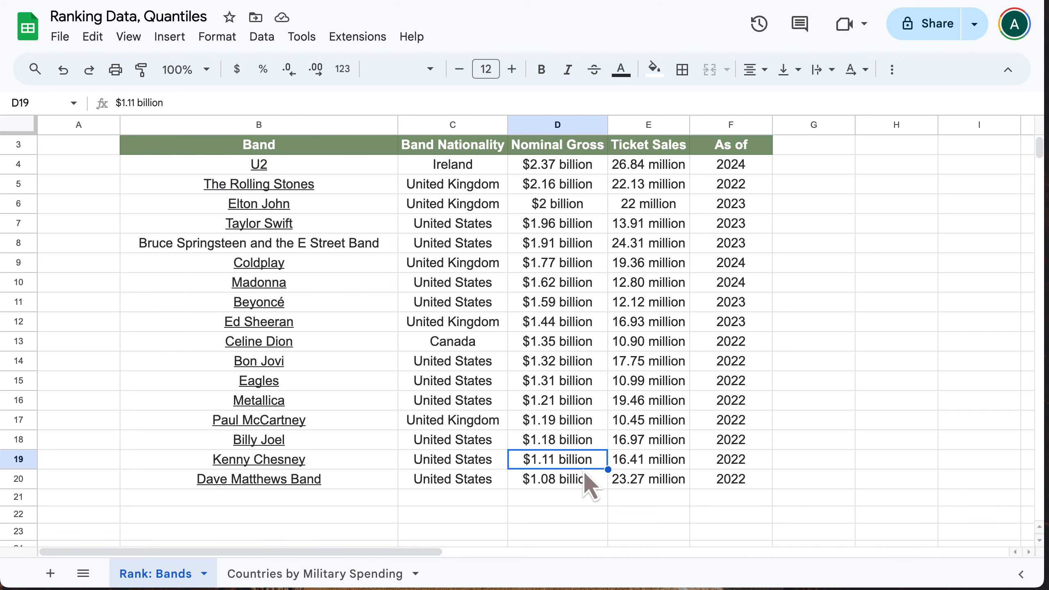
{"action": "left_click", "coordinate": [590, 480]}
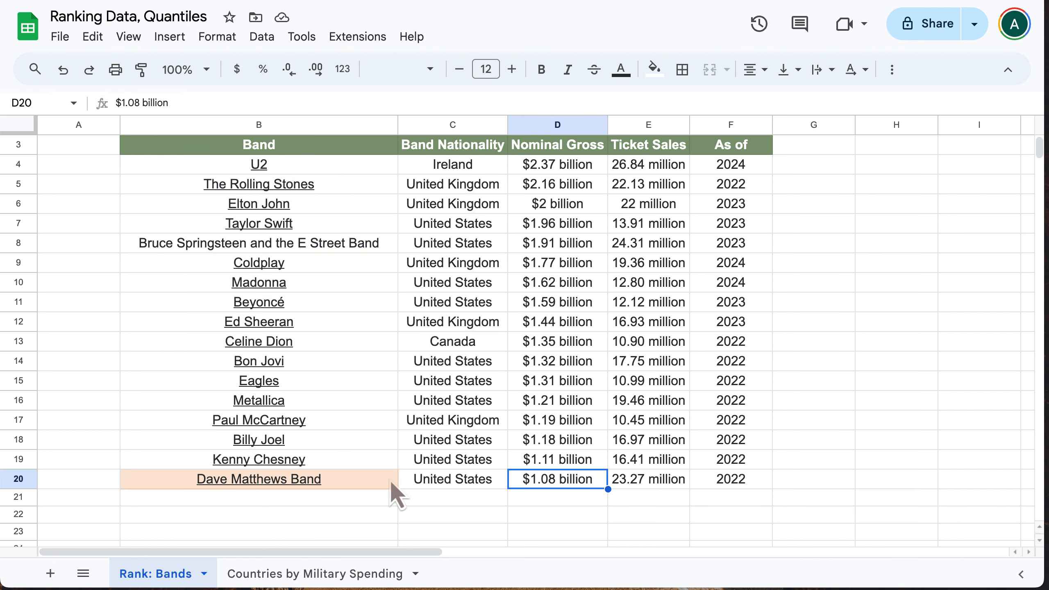
{"action": "mouse_move", "coordinate": [391, 485]}
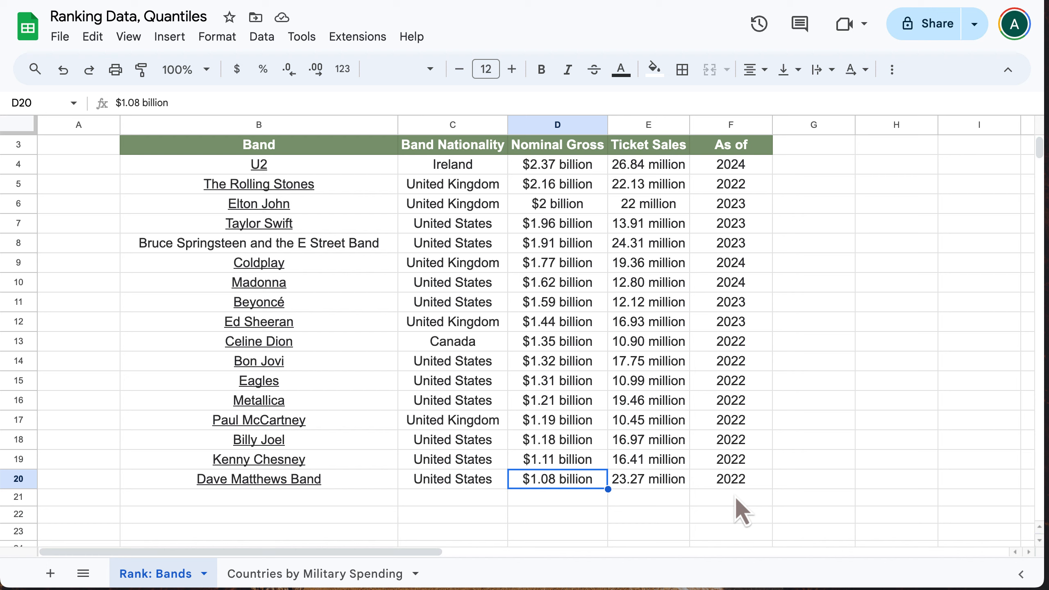
Sort only the Ticket Sales values in E4:E20 in descending order (Z to A).
{"action": "scroll", "coordinate": [725, 393], "scroll_direction": "up", "scroll_amount": 1}
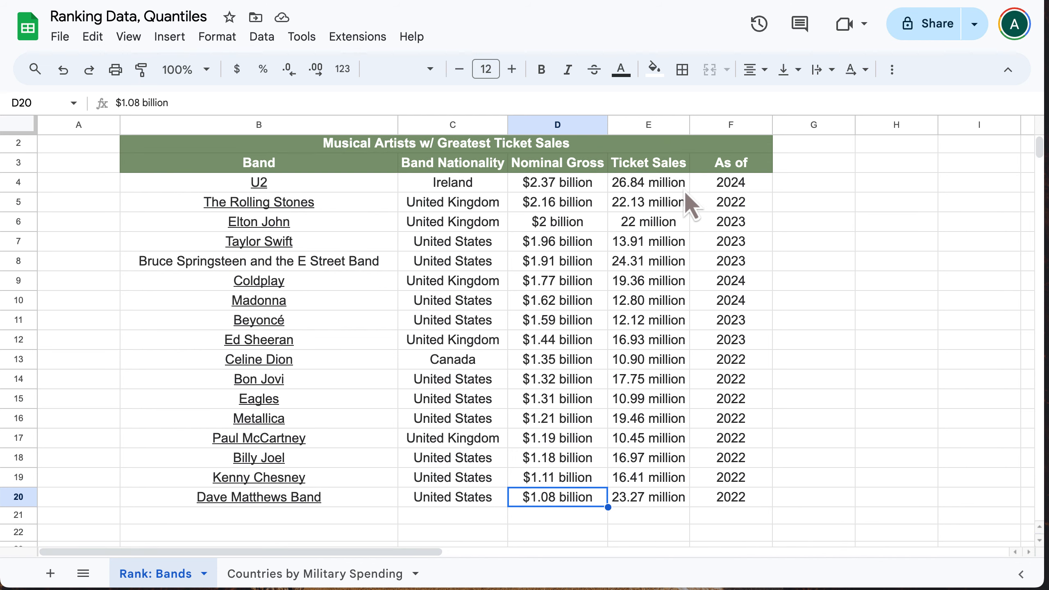
{"action": "left_click_drag", "start_coordinate": [683, 190], "coordinate": [686, 496]}
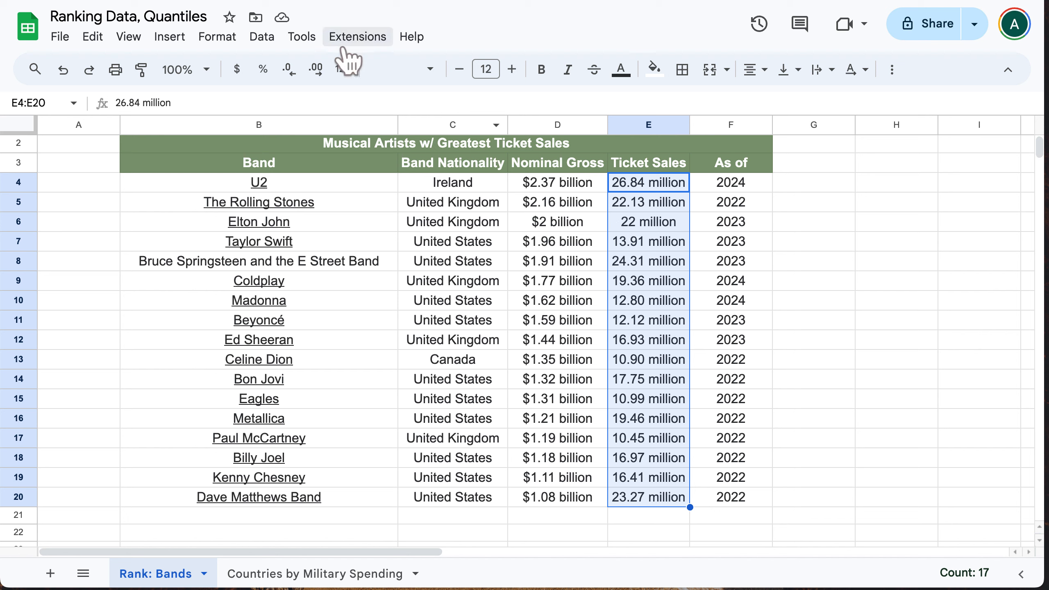
{"action": "left_click", "coordinate": [268, 41]}
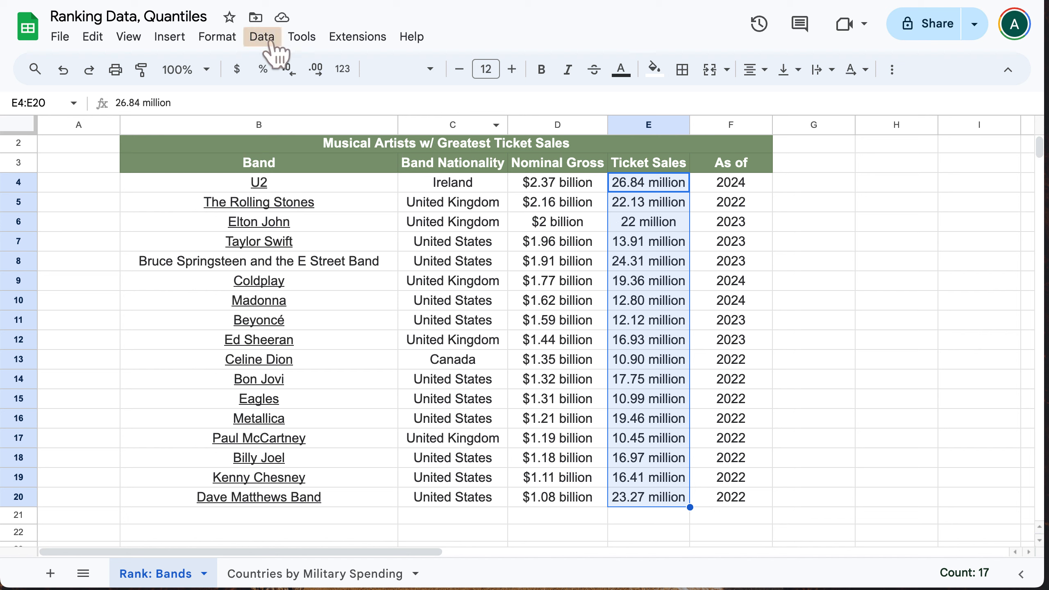
{"action": "mouse_move", "coordinate": [311, 93]}
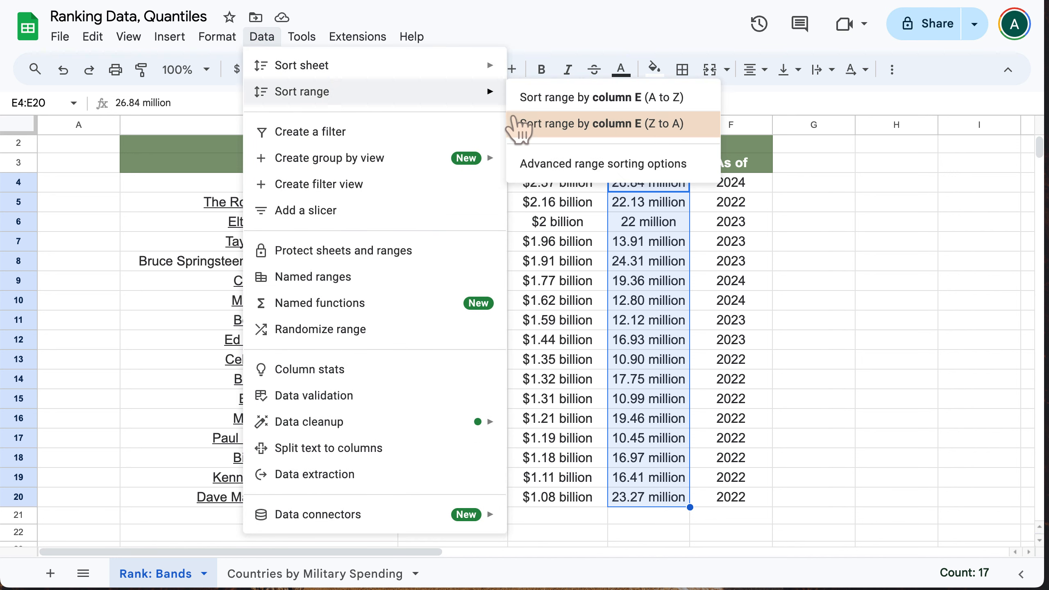
{"action": "left_click", "coordinate": [521, 133]}
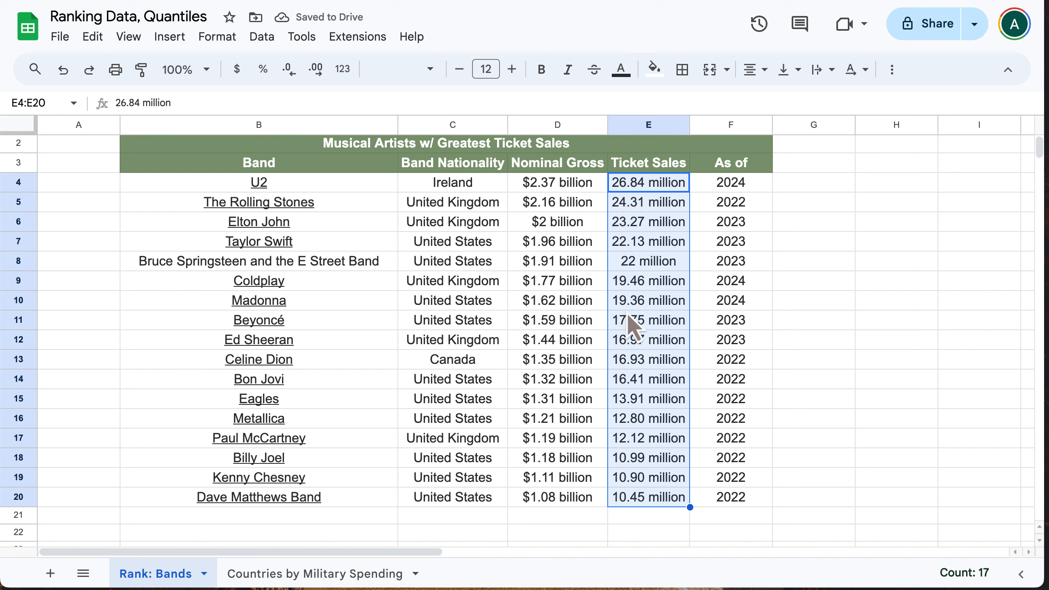
Check whether the sorted Ticket Sales values still match their bands, looking at the Elton John and Dave Matthews Band rows.
{"action": "left_click", "coordinate": [618, 225]}
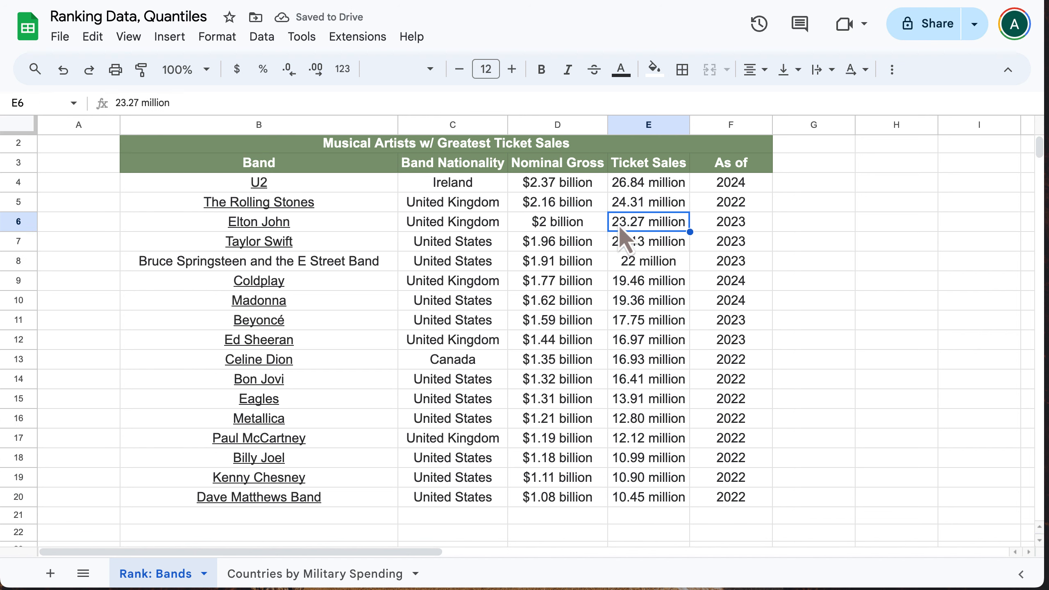
{"action": "key", "text": "Left"}
{"action": "key", "text": "Left"}
{"action": "key", "text": "Left"}
{"action": "key", "text": "Right"}
{"action": "key", "text": "Right"}
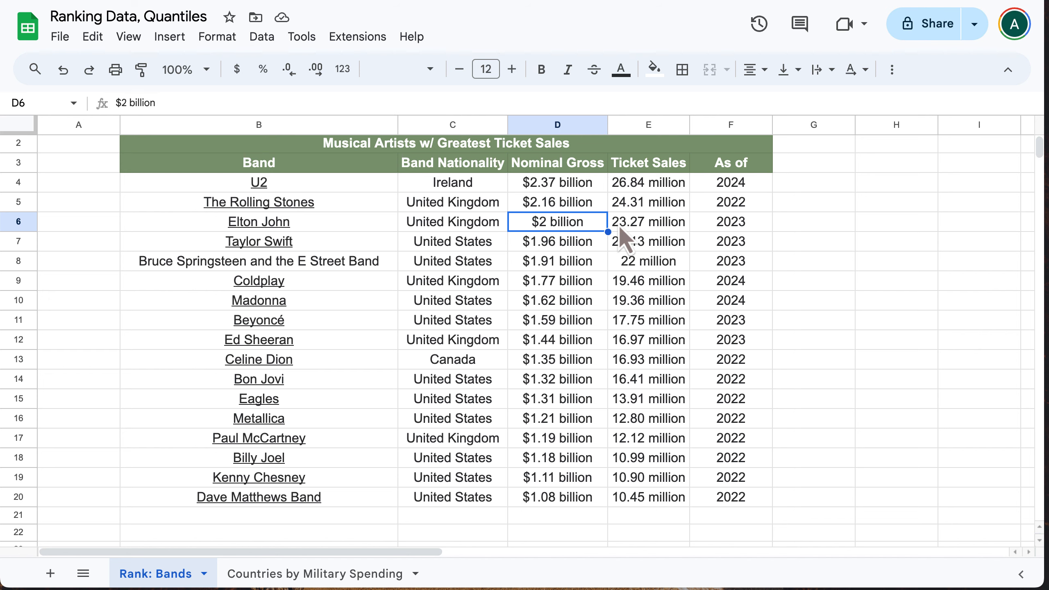
{"action": "key", "text": "Right"}
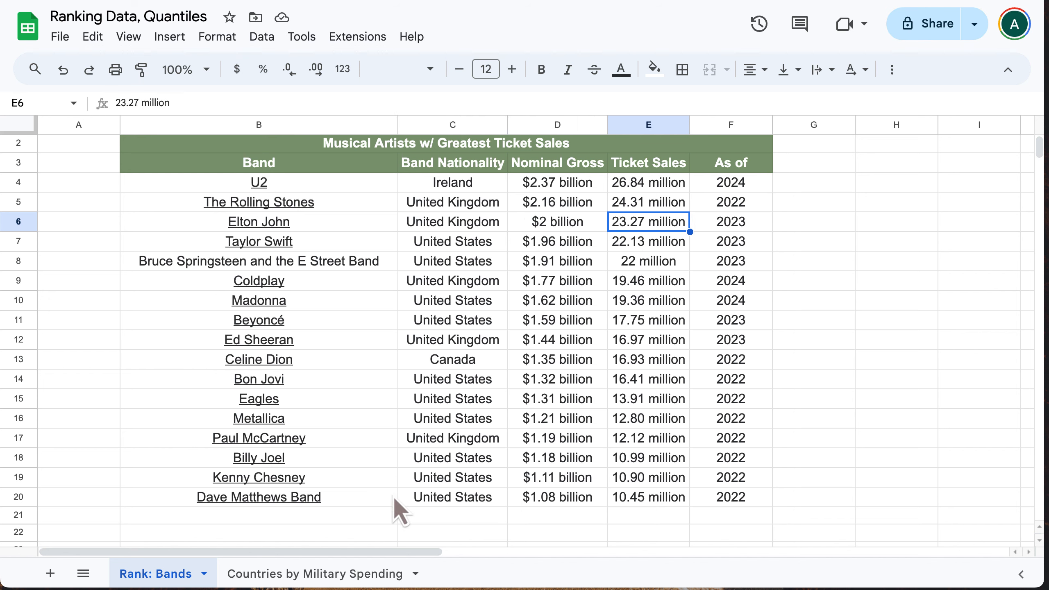
{"action": "mouse_move", "coordinate": [393, 495]}
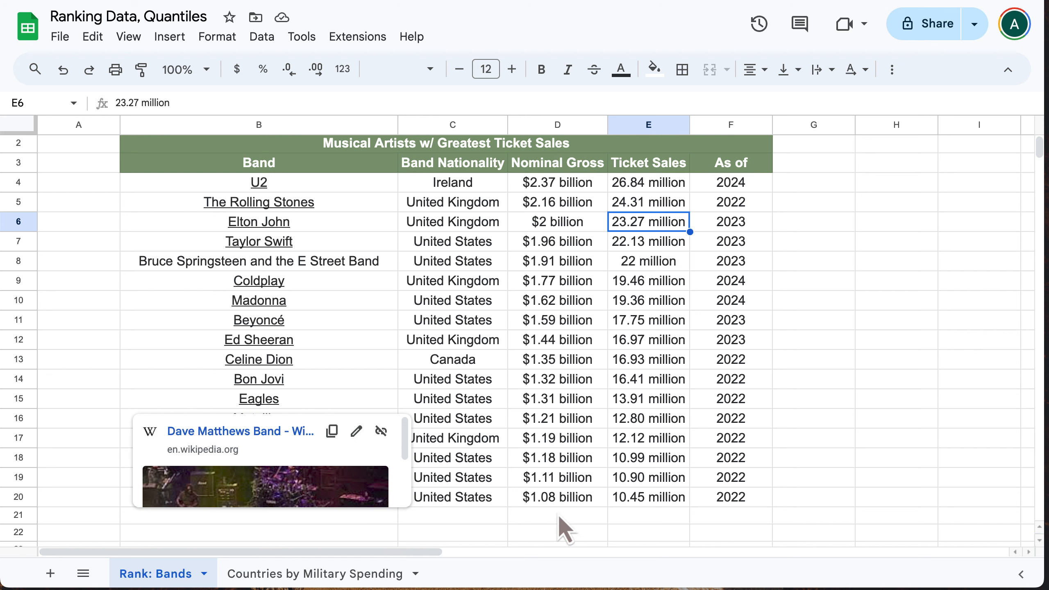
{"action": "left_click", "coordinate": [683, 503]}
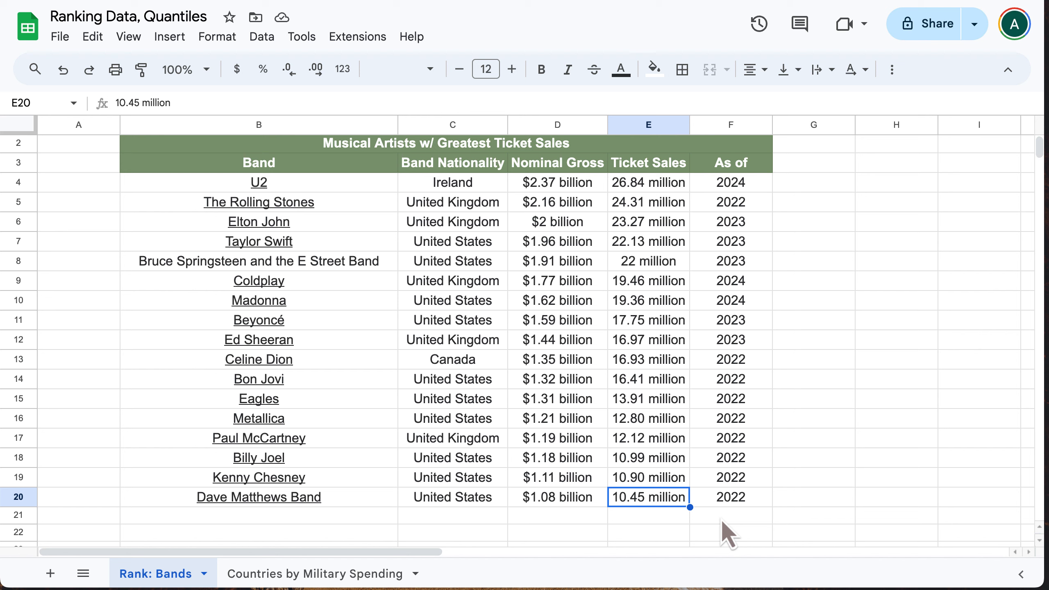
Undo the sort of the Ticket Sales column and deselect the range.
{"action": "key", "text": "super+z"}
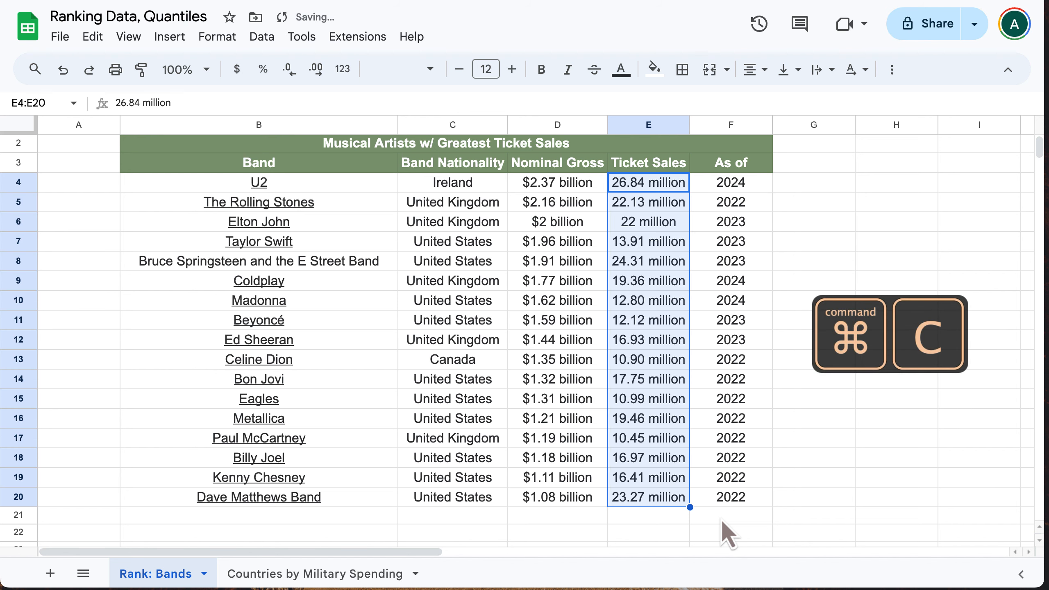
{"action": "left_click", "coordinate": [820, 342]}
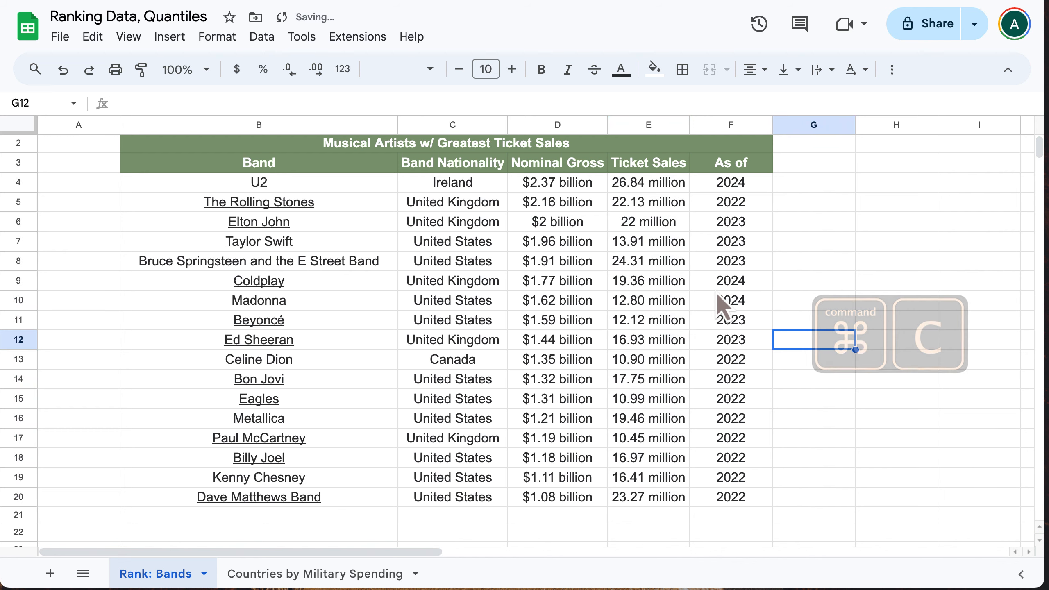
Sort the whole table range B3:F20 by Ticket Sales in ascending order (A to Z), treating its first row as headers.
{"action": "left_click_drag", "start_coordinate": [364, 170], "coordinate": [233, 170]}
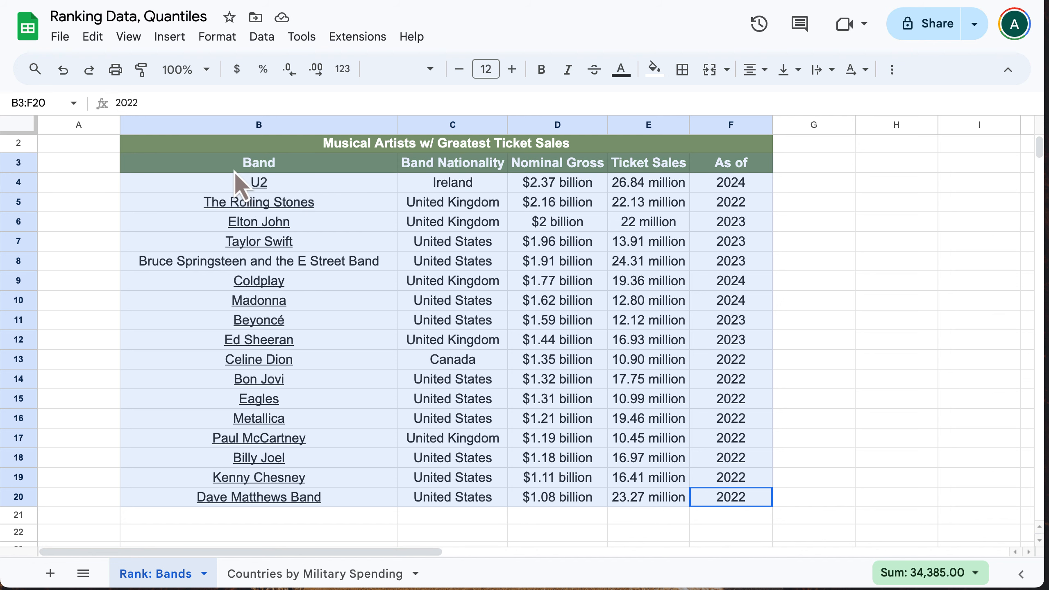
{"action": "left_click", "coordinate": [302, 36]}
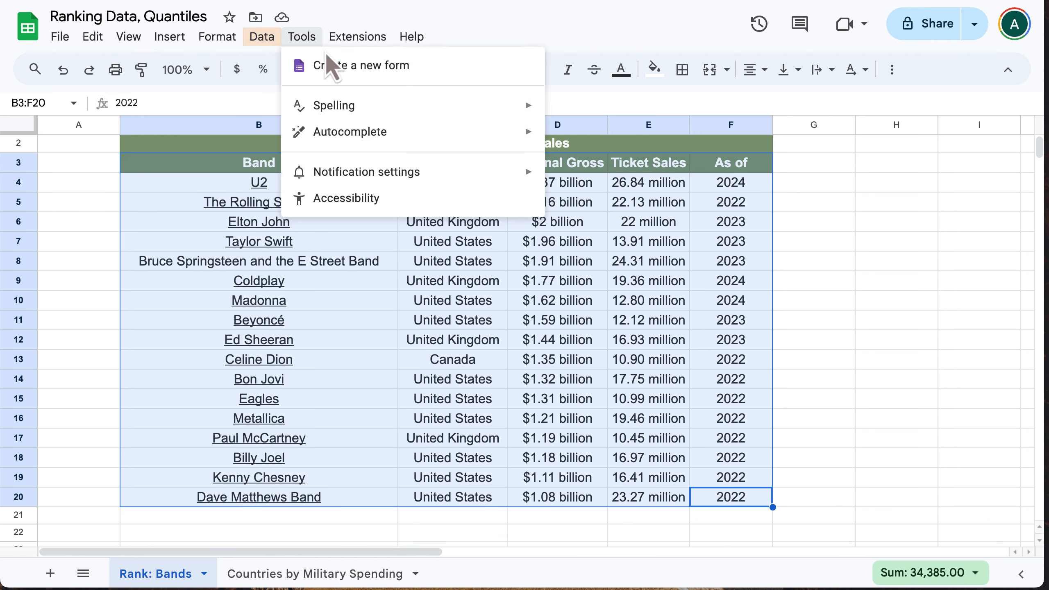
{"action": "mouse_move", "coordinate": [262, 37]}
{"action": "mouse_move", "coordinate": [298, 68]}
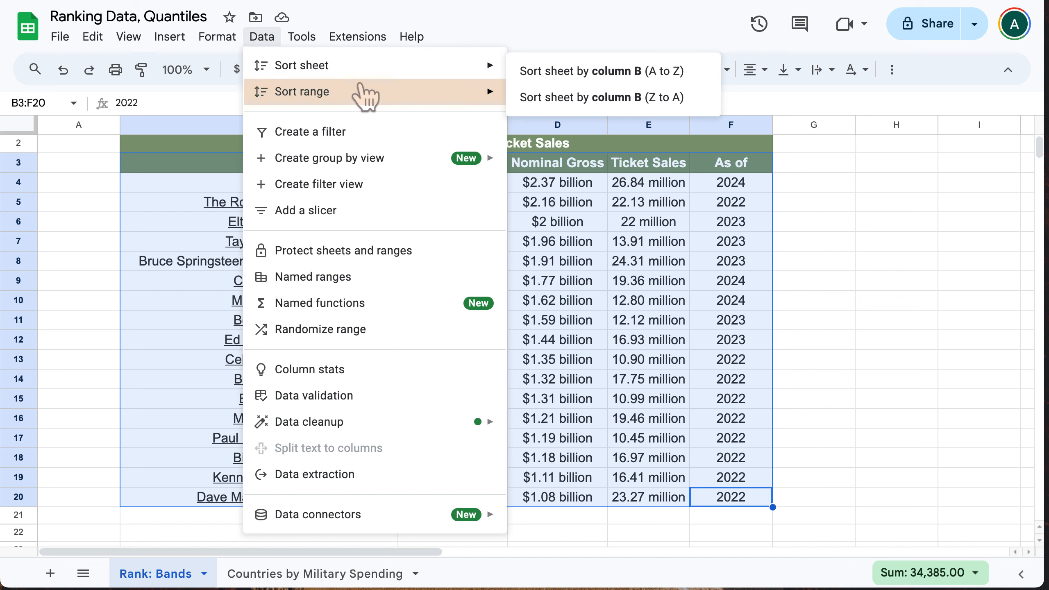
{"action": "mouse_move", "coordinate": [355, 92]}
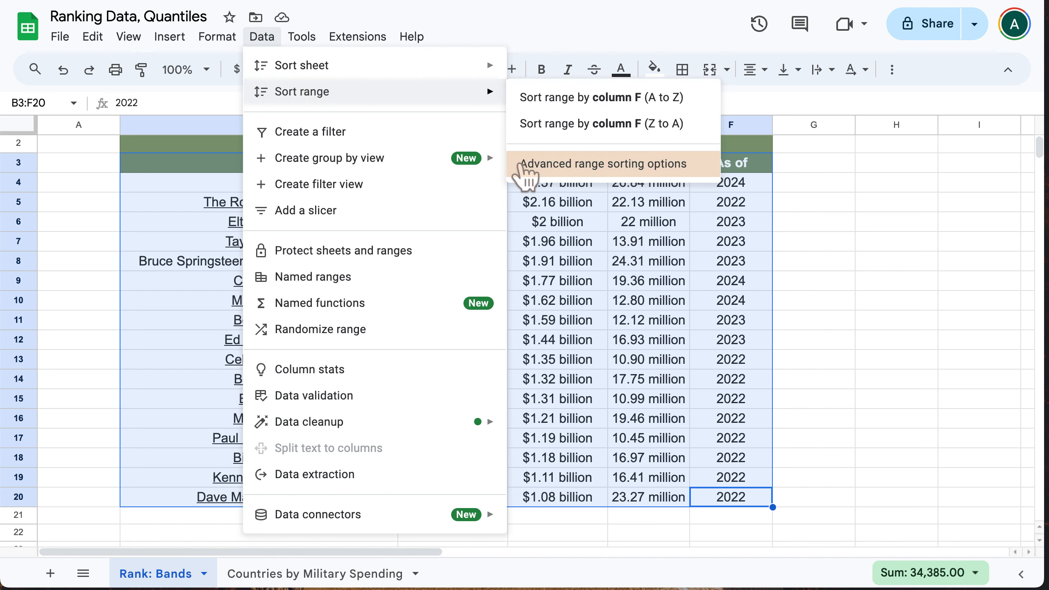
{"action": "left_click", "coordinate": [520, 164]}
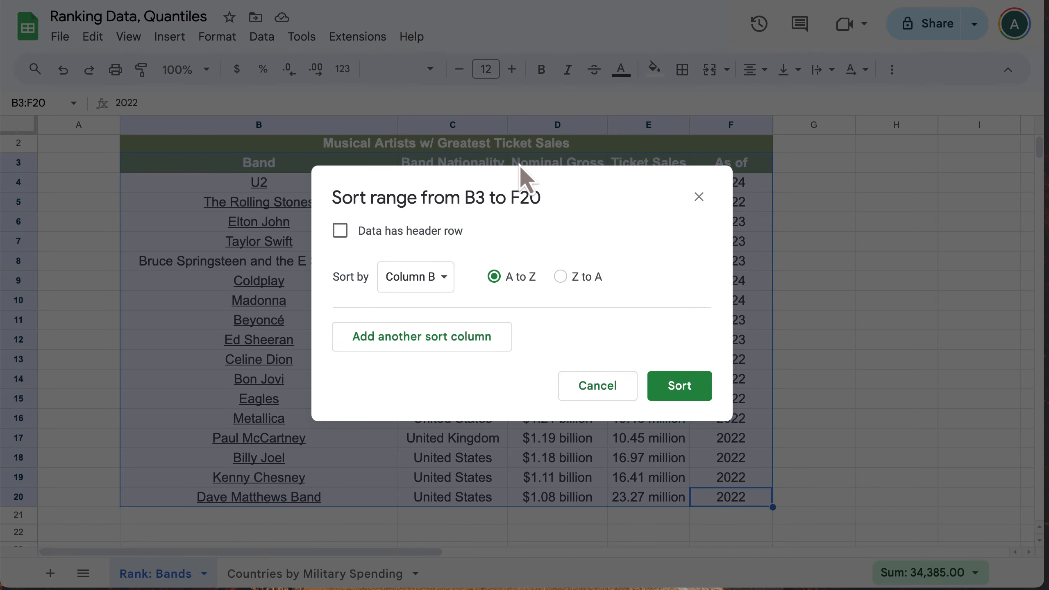
{"action": "left_click", "coordinate": [354, 234]}
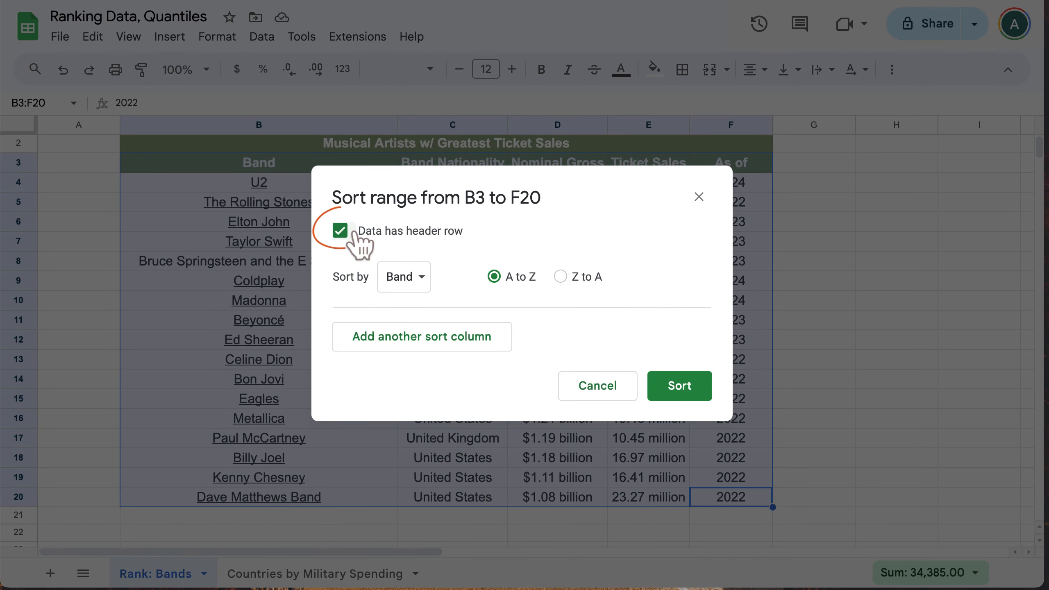
{"action": "left_click", "coordinate": [403, 289]}
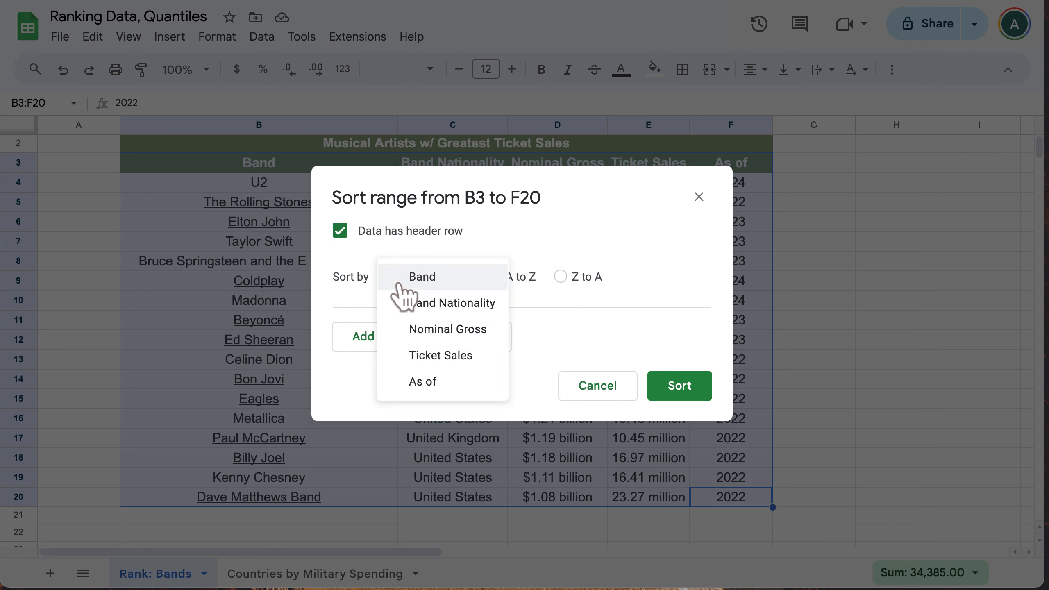
{"action": "left_click", "coordinate": [398, 356]}
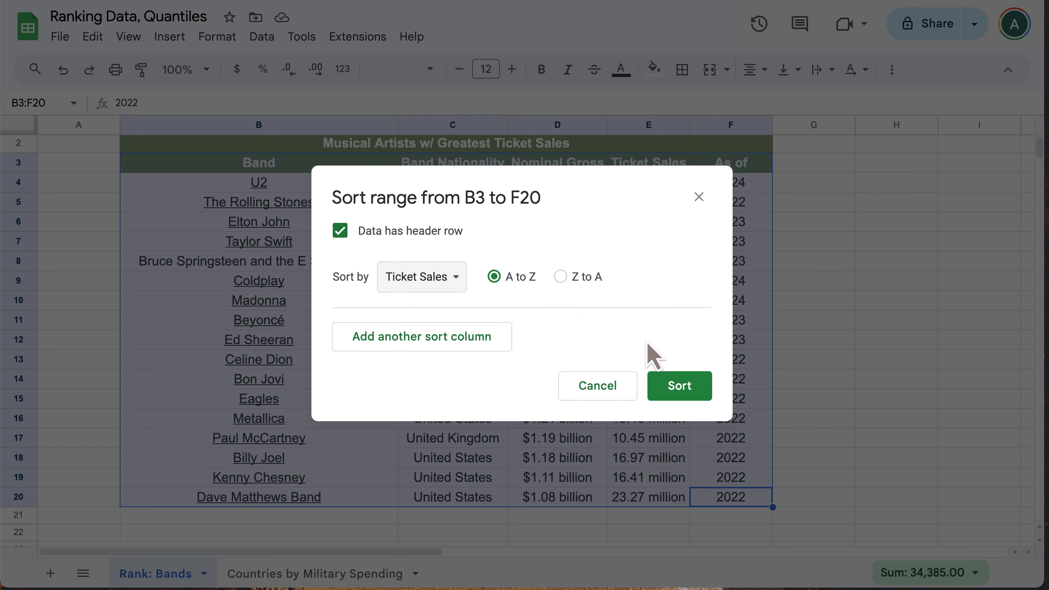
{"action": "left_click", "coordinate": [672, 388]}
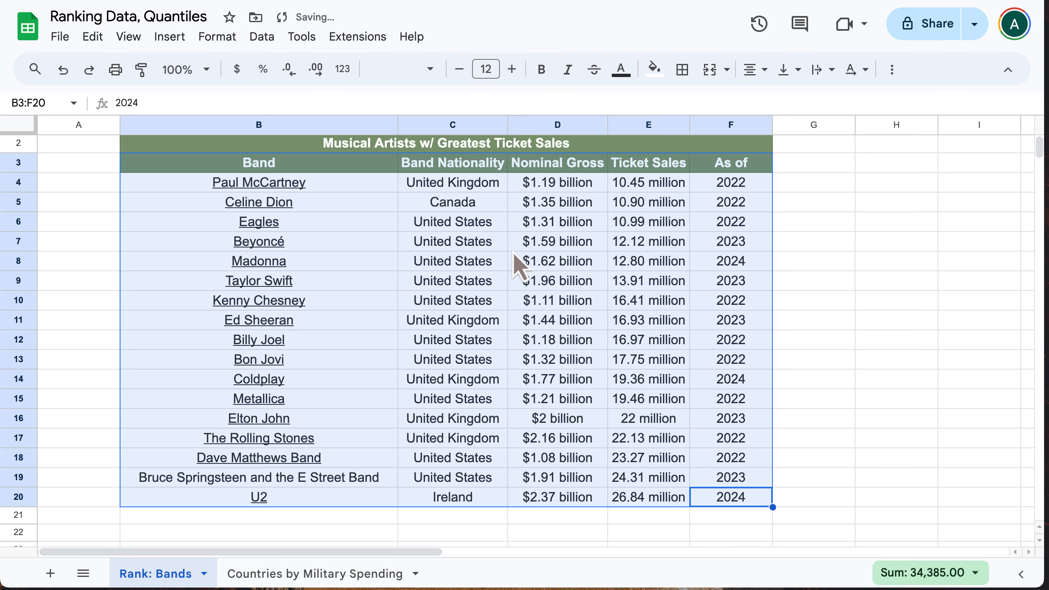
{"action": "left_click", "coordinate": [830, 188]}
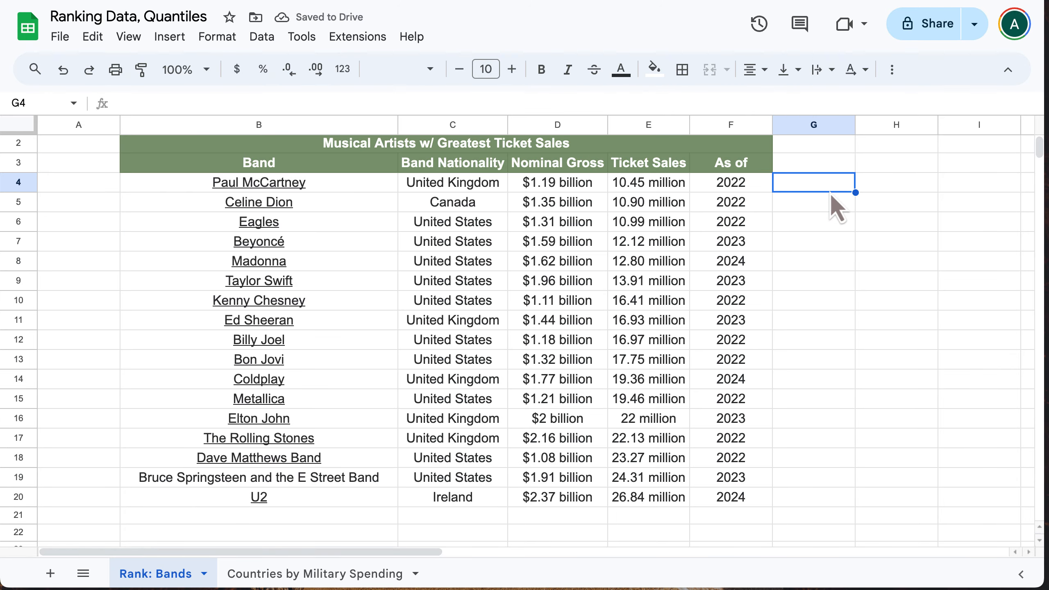
Examine the Ticket Sales order from the first data row to the last, checking the U2, Dave Matthews Band and Elton John values.
{"action": "key", "text": "Down"}
{"action": "key", "text": "Left"}
{"action": "key", "text": "Up"}
{"action": "key", "text": "Left"}
{"action": "key", "text": "Right"}
{"action": "key", "text": "Right"}
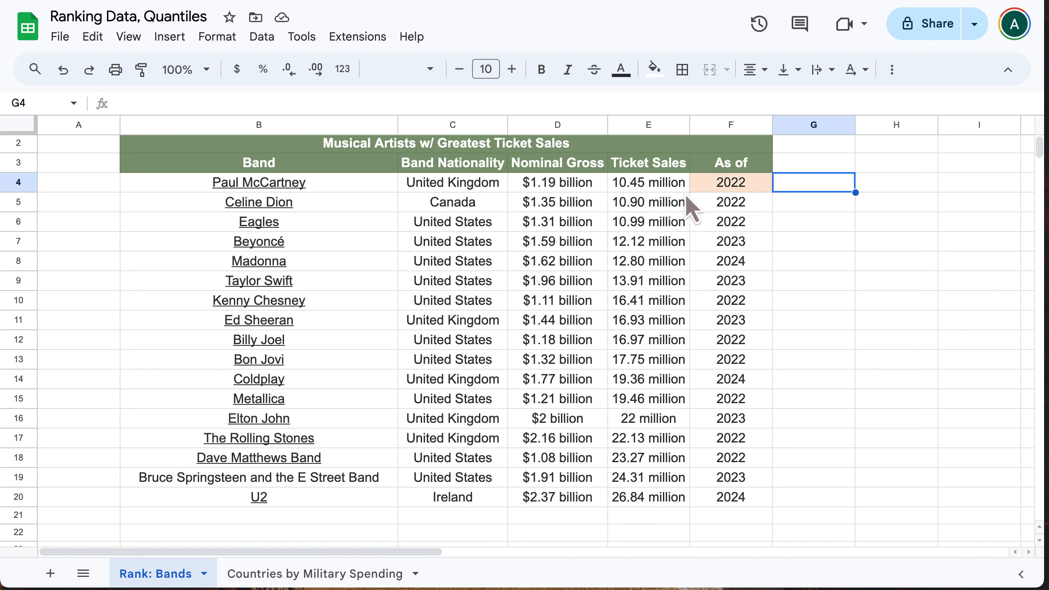
{"action": "left_click", "coordinate": [683, 500]}
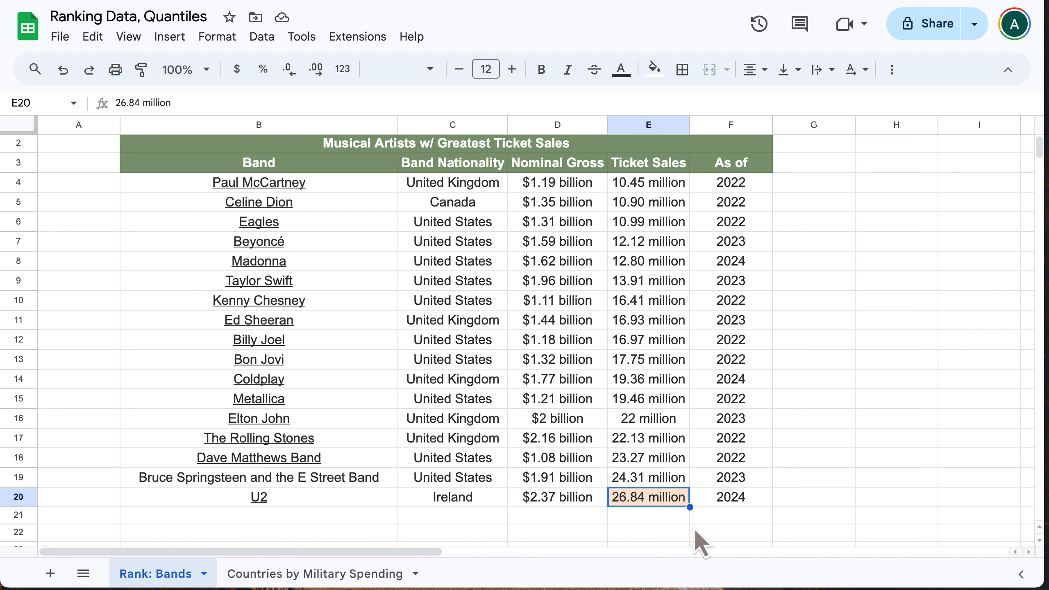
{"action": "key", "text": "Up"}
{"action": "key", "text": "Up"}
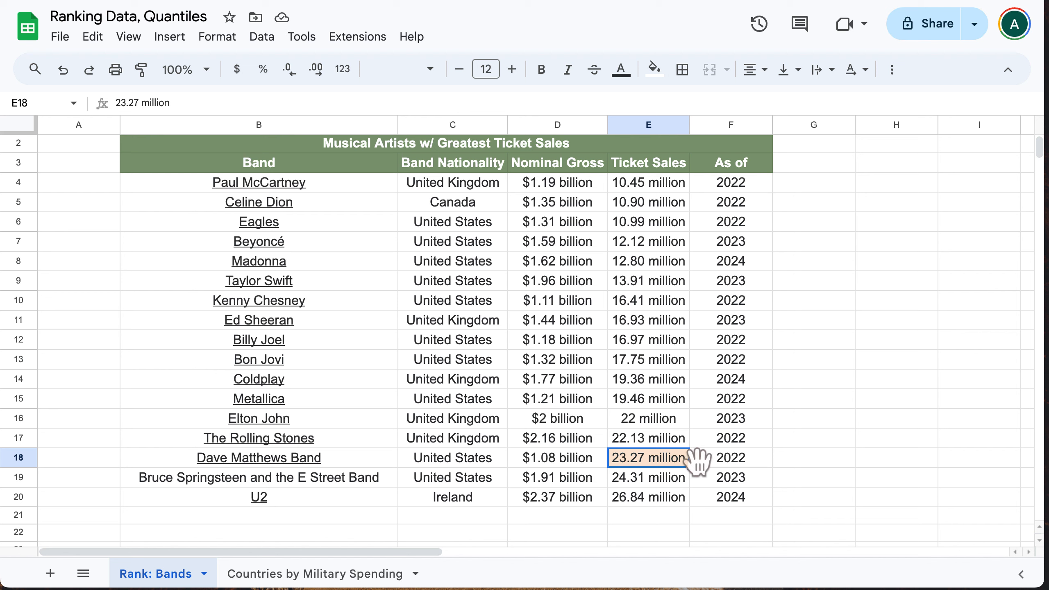
{"action": "left_click", "coordinate": [682, 425]}
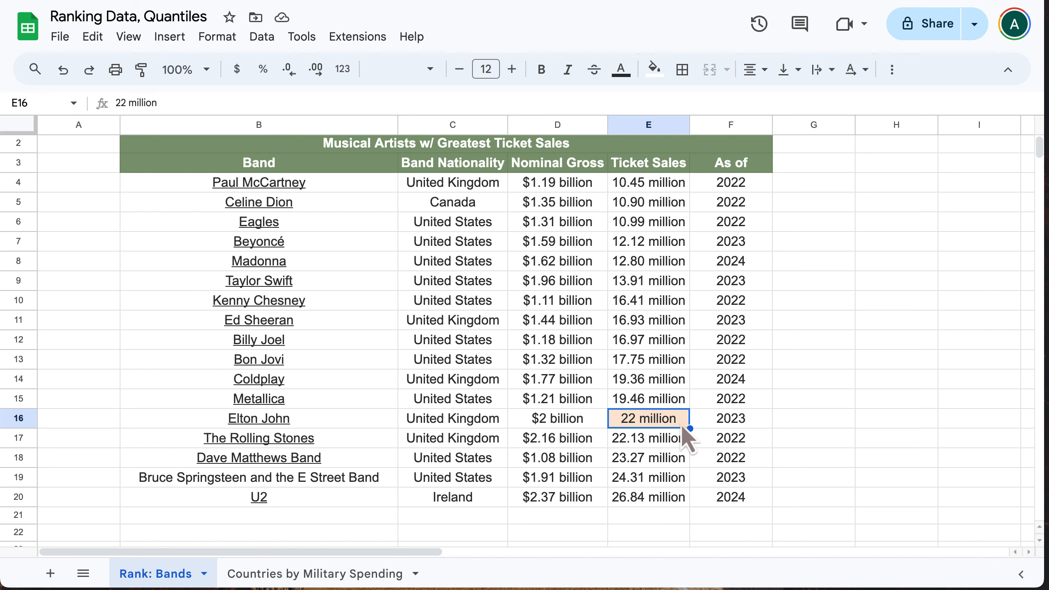